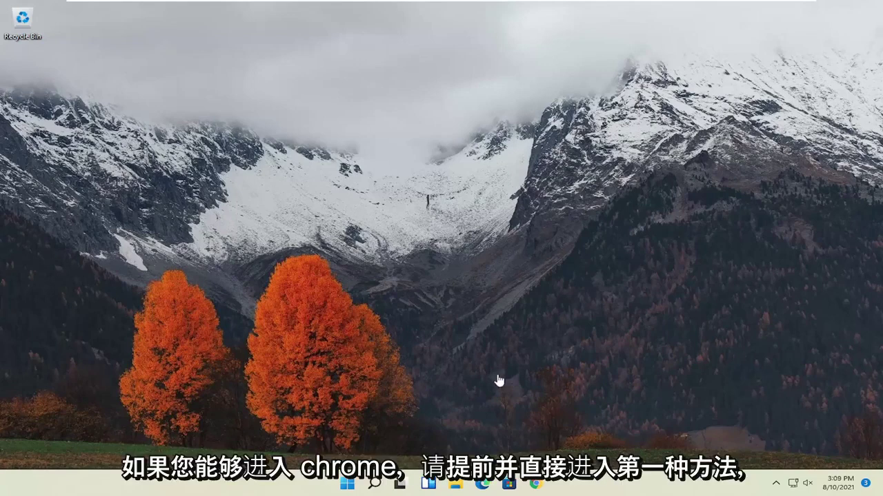
Step: Launch Google Chrome and open the Reset and clean up section of its advanced settings
{"action": "left_click", "coordinate": [538, 485]}
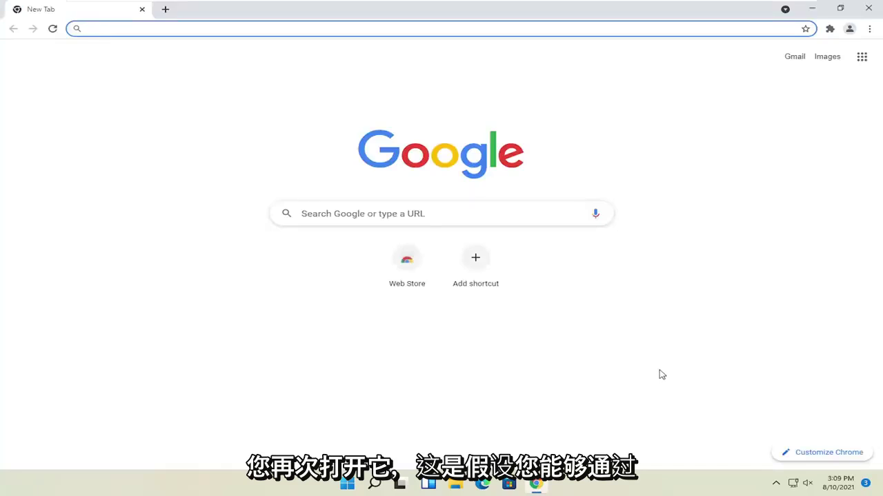
{"action": "left_click", "coordinate": [869, 30]}
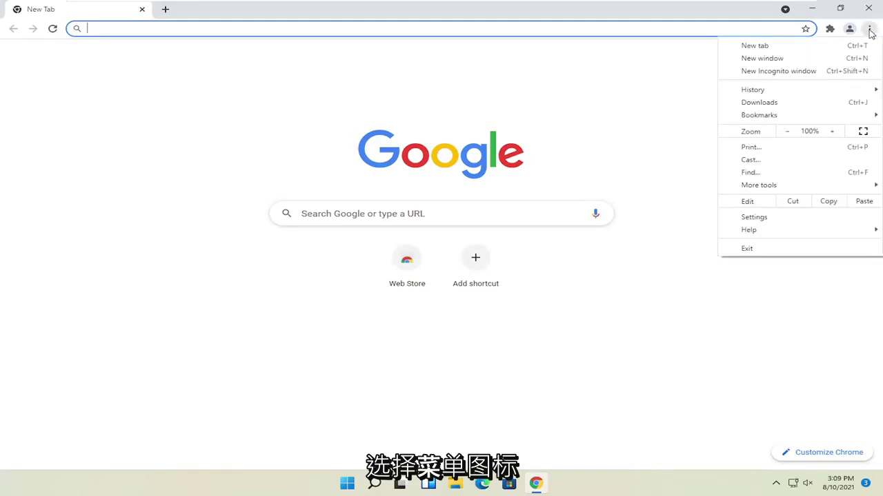
{"action": "left_click", "coordinate": [754, 218]}
{"action": "left_click", "coordinate": [32, 265]}
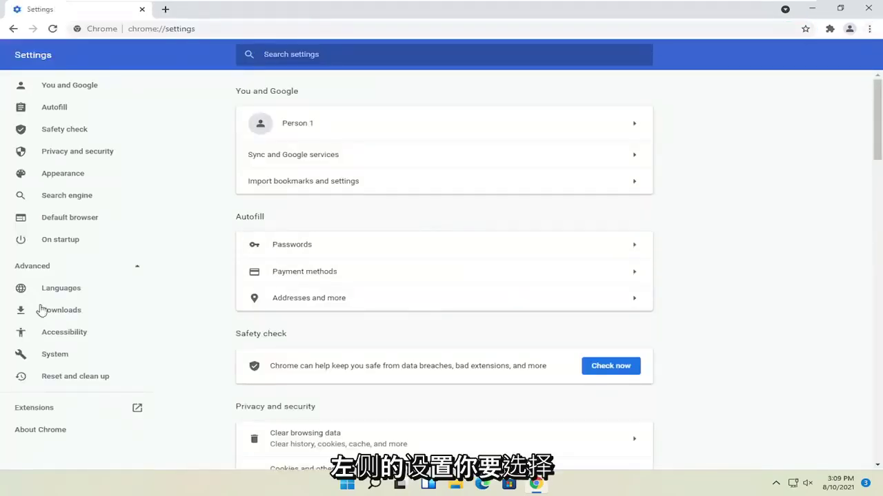
{"action": "left_click", "coordinate": [59, 384]}
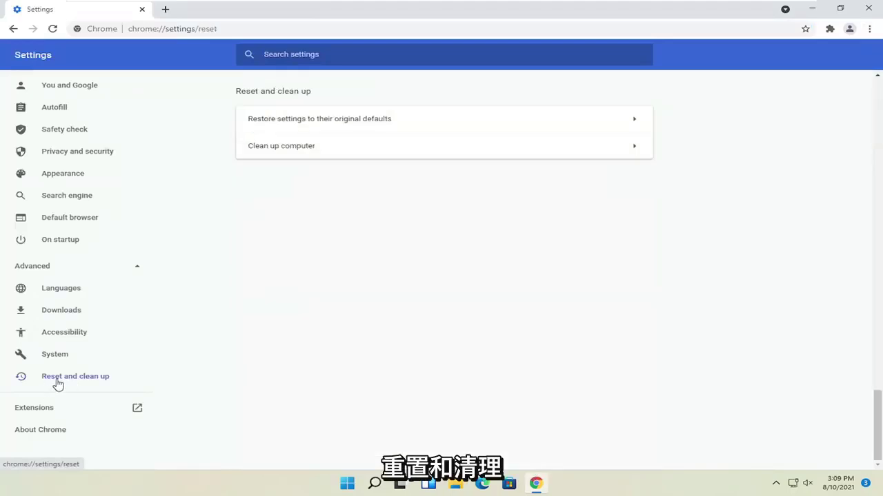
Step: Restore Chrome's settings to their original defaults without reporting the current settings, and close the browser
{"action": "left_click", "coordinate": [367, 123]}
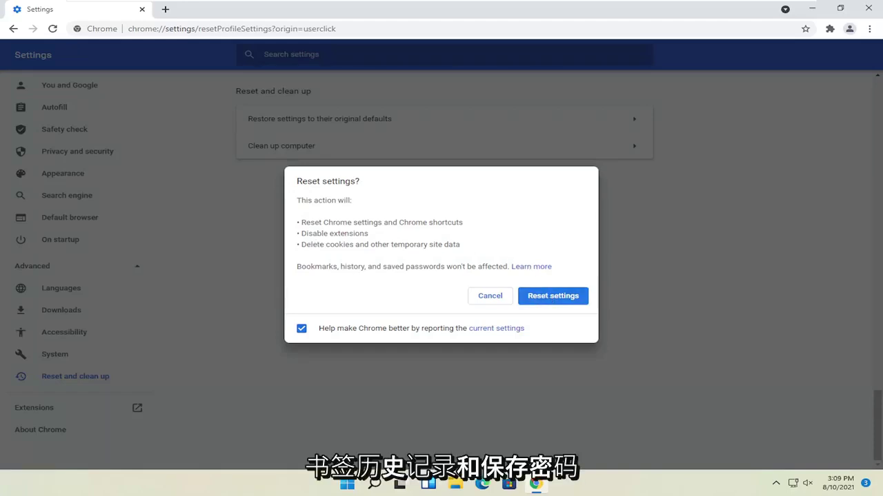
{"action": "left_click", "coordinate": [301, 328]}
{"action": "left_click", "coordinate": [573, 302]}
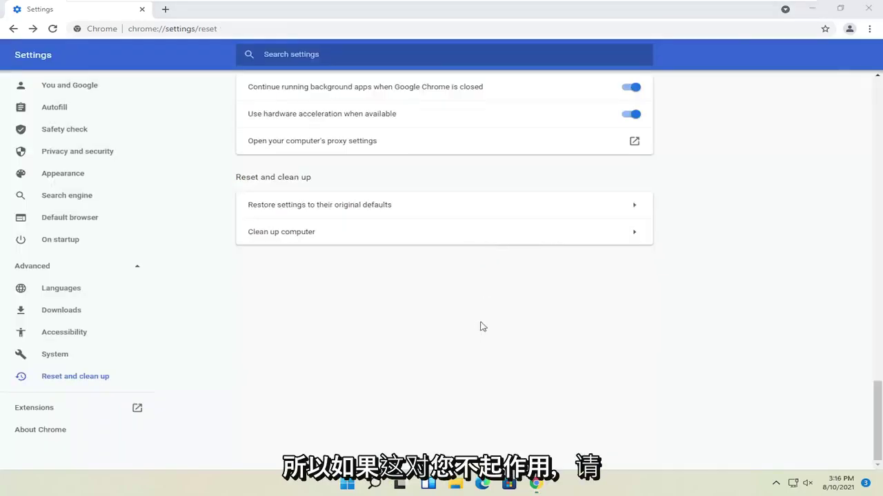
{"action": "left_click", "coordinate": [870, 10]}
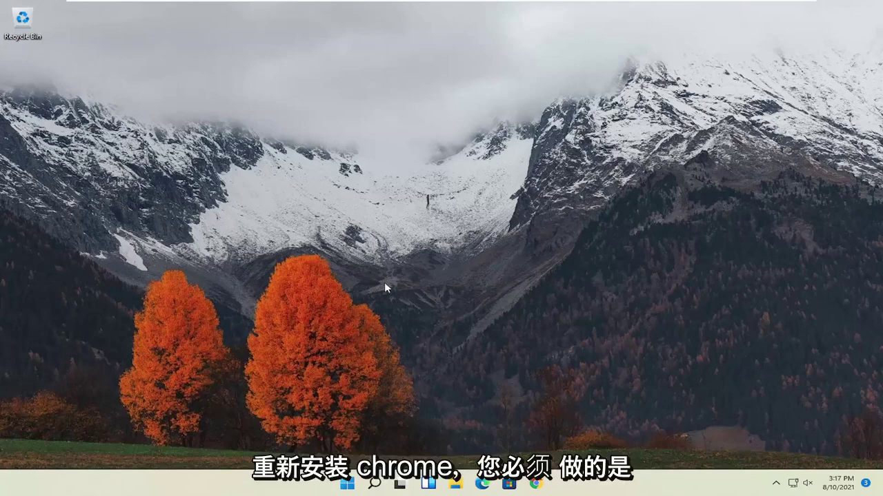
Step: Search Windows for "control panel" and open Control Panel
{"action": "left_click", "coordinate": [375, 484]}
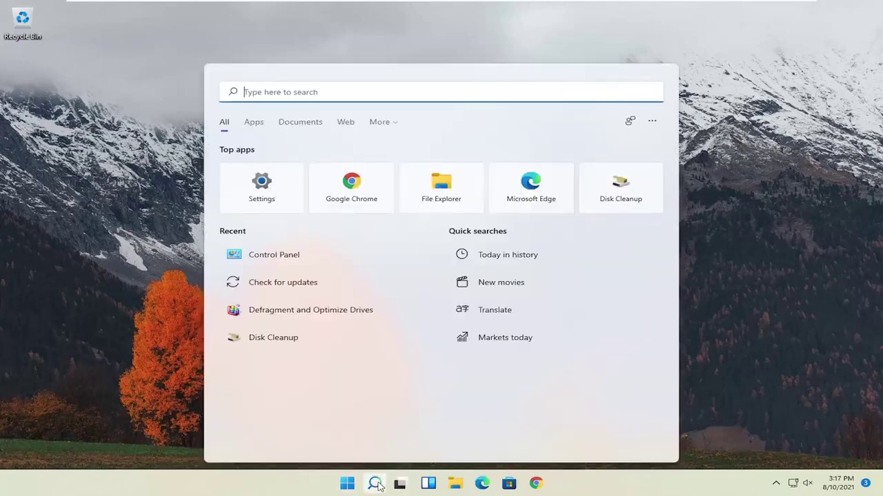
{"action": "type", "text": "cont"}
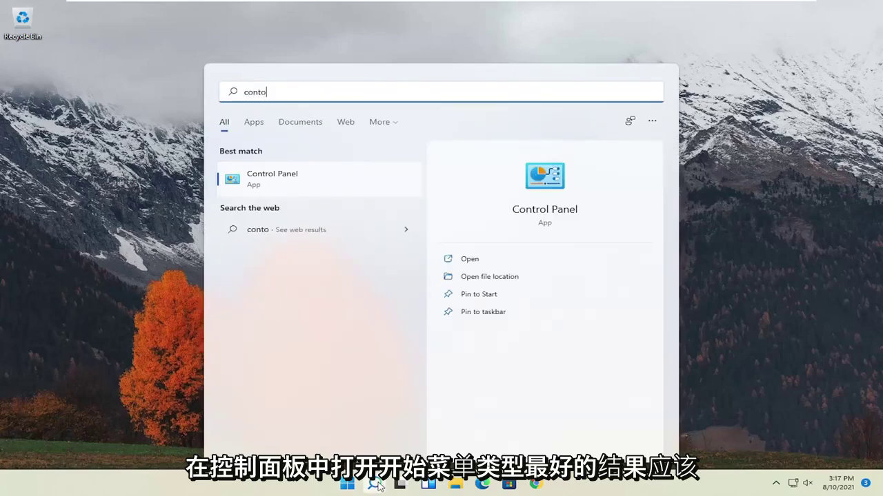
{"action": "type", "text": "rol panel"}
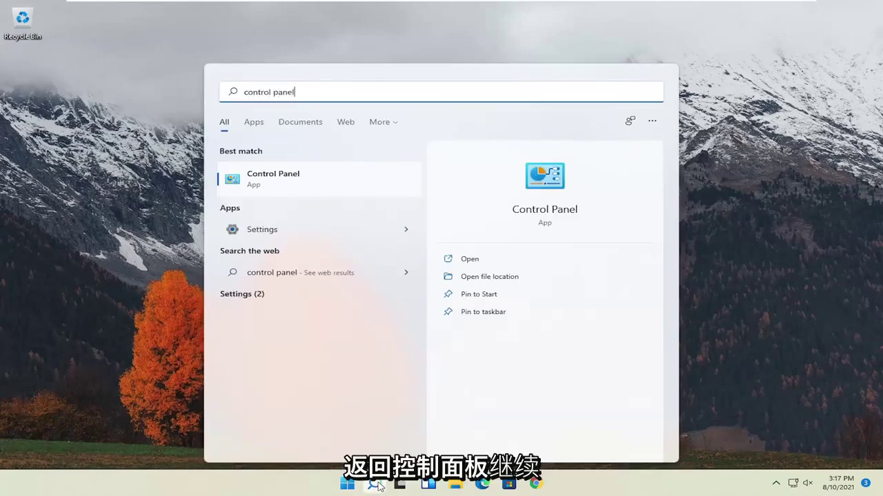
{"action": "left_click", "coordinate": [287, 183]}
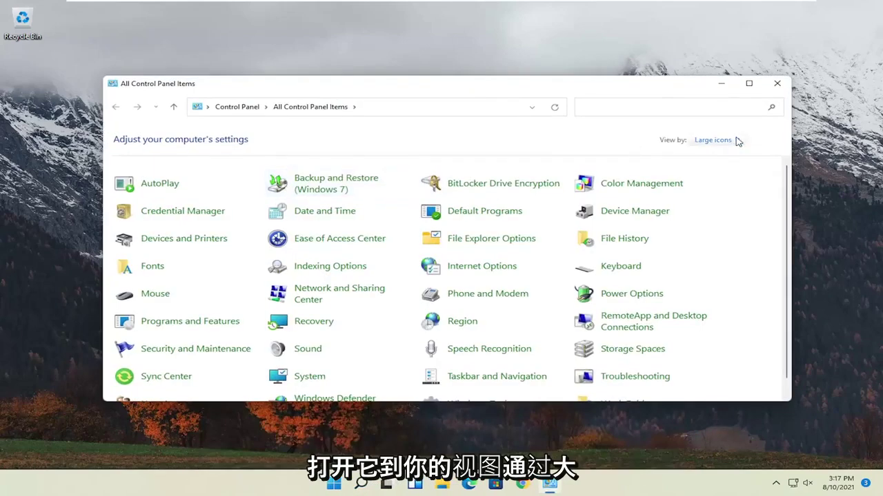
Step: Set the Control Panel view to Large icons and open Programs and Features
{"action": "left_click", "coordinate": [713, 140]}
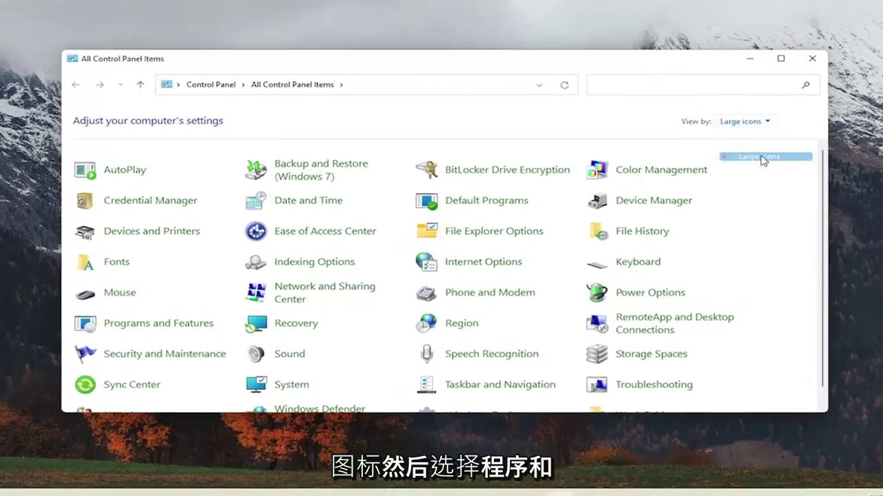
{"action": "left_click", "coordinate": [731, 172]}
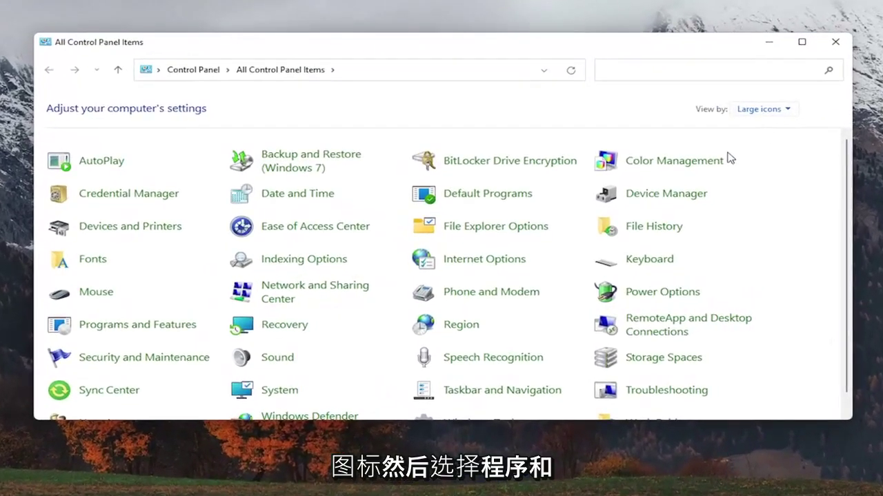
{"action": "left_click", "coordinate": [156, 326]}
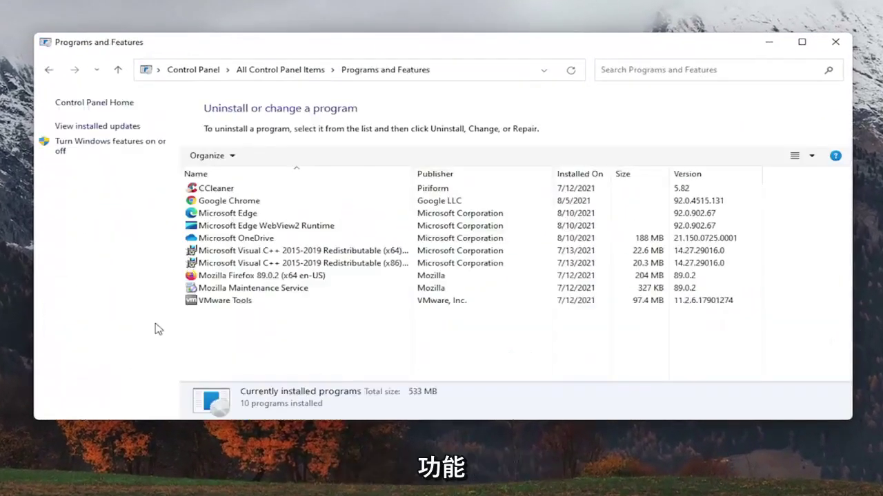
Step: Start uninstalling Google Chrome from the installed programs and allow the uninstaller to make changes to the device
{"action": "left_click", "coordinate": [235, 204]}
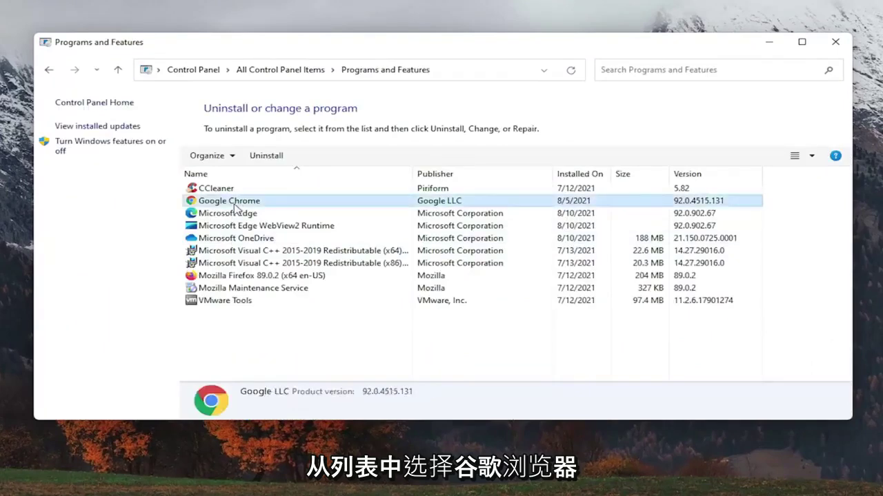
{"action": "left_click", "coordinate": [260, 157]}
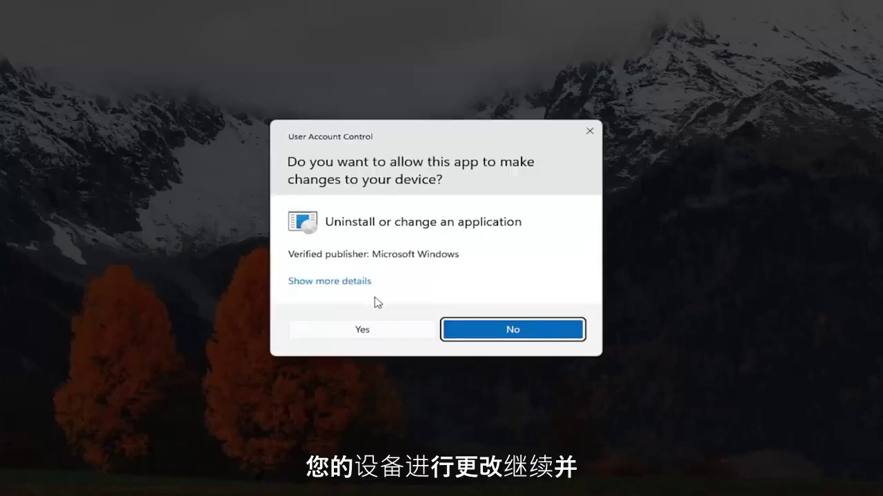
{"action": "left_click", "coordinate": [344, 334]}
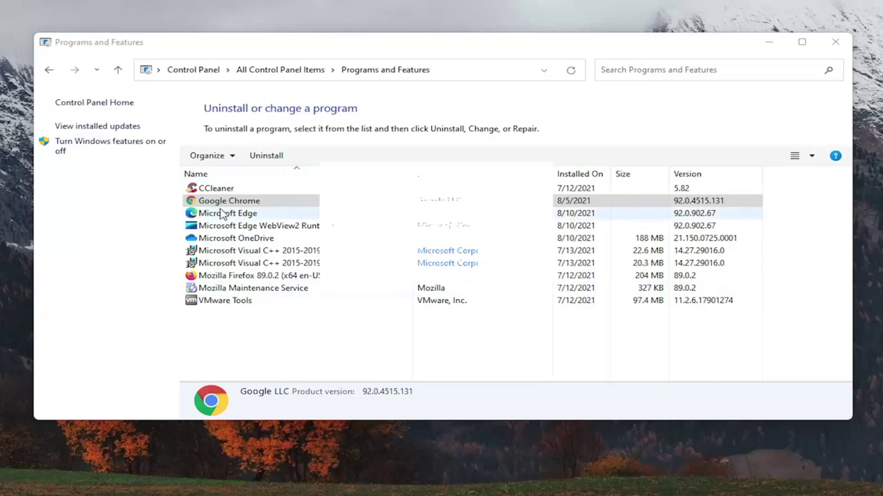
Step: Confirm the removal of Google Chrome in its uninstall dialog and close Programs and Features
{"action": "left_click", "coordinate": [271, 158]}
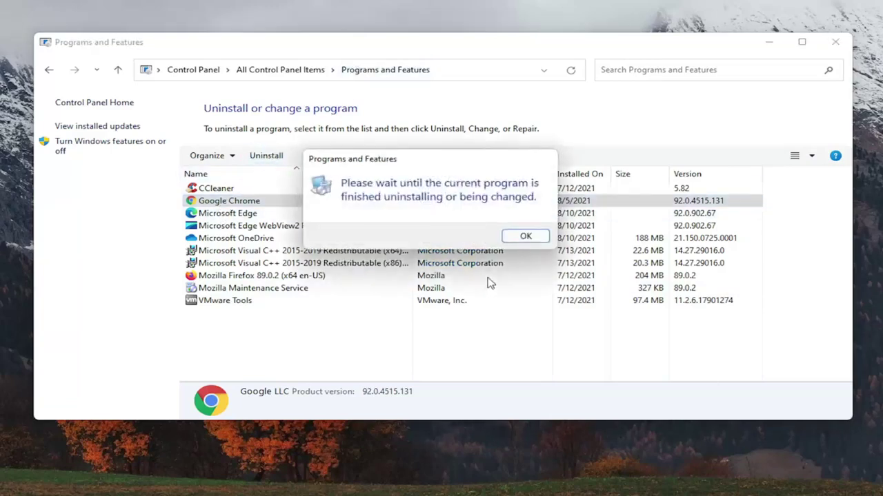
{"action": "left_click", "coordinate": [525, 236]}
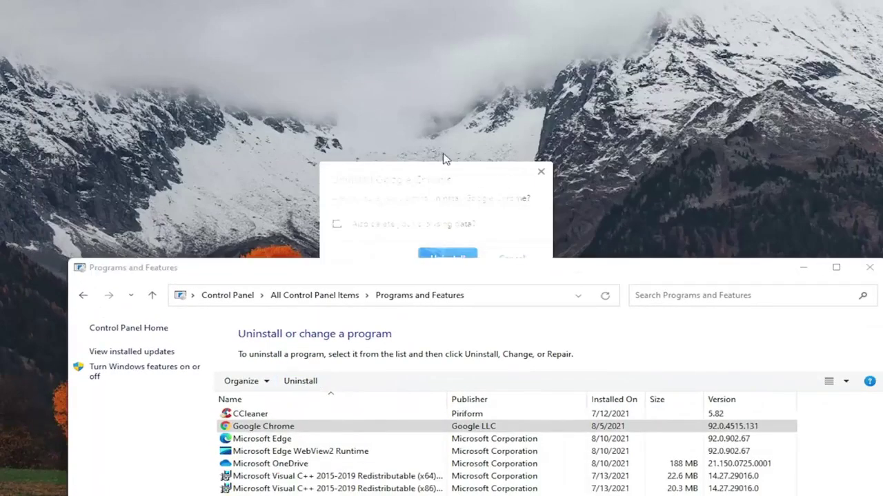
{"action": "left_click", "coordinate": [446, 258]}
{"action": "left_click_drag", "start_coordinate": [441, 269], "coordinate": [429, 48]}
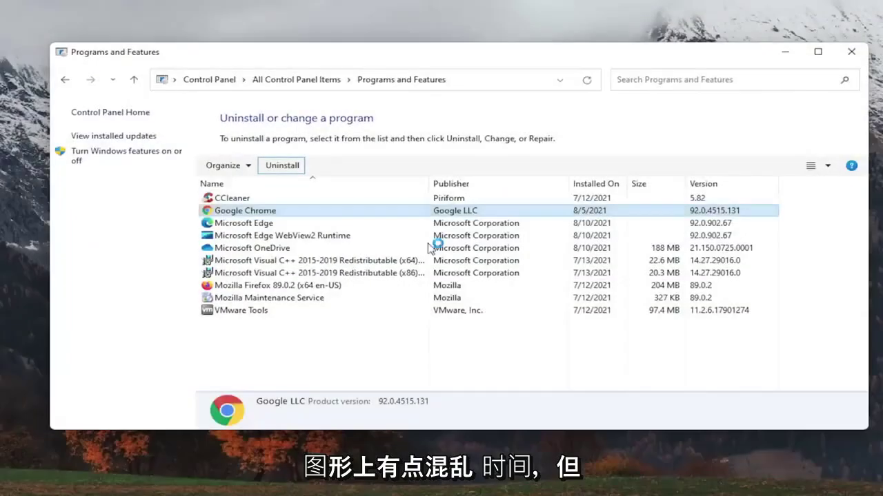
{"action": "left_click", "coordinate": [285, 212]}
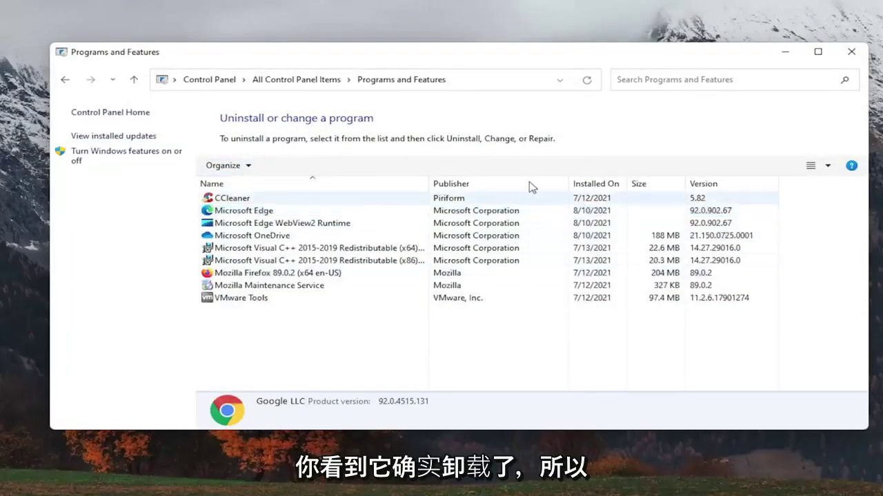
{"action": "left_click", "coordinate": [851, 52]}
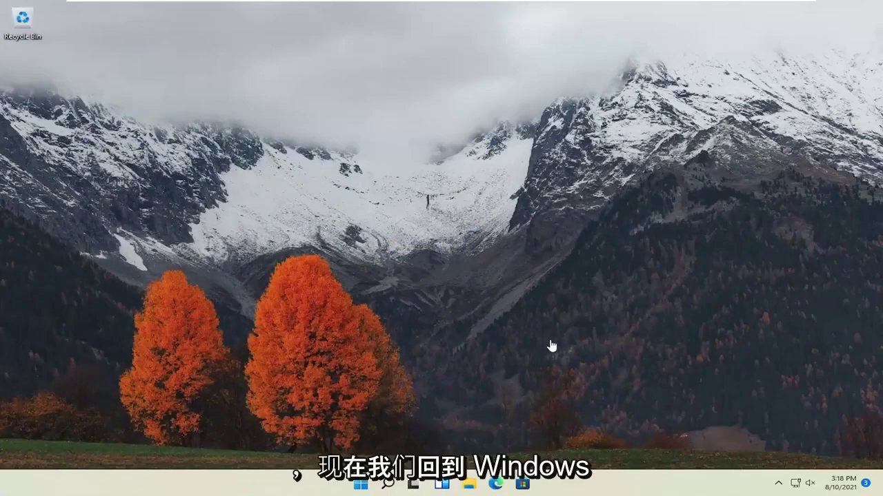
Step: Switch to Microsoft Edge, search for "google chrome" and open the official Google Chrome download page
{"action": "left_click", "coordinate": [496, 484]}
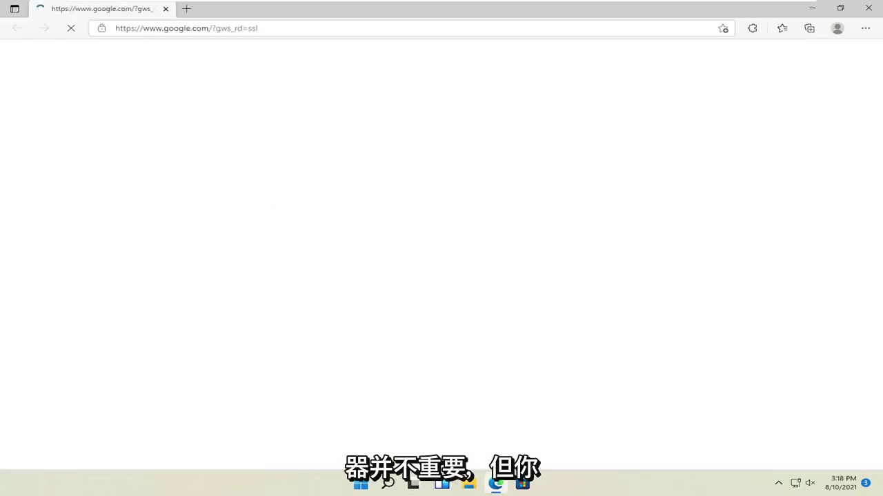
{"action": "left_click", "coordinate": [185, 31]}
{"action": "type", "text": "google chrome"}
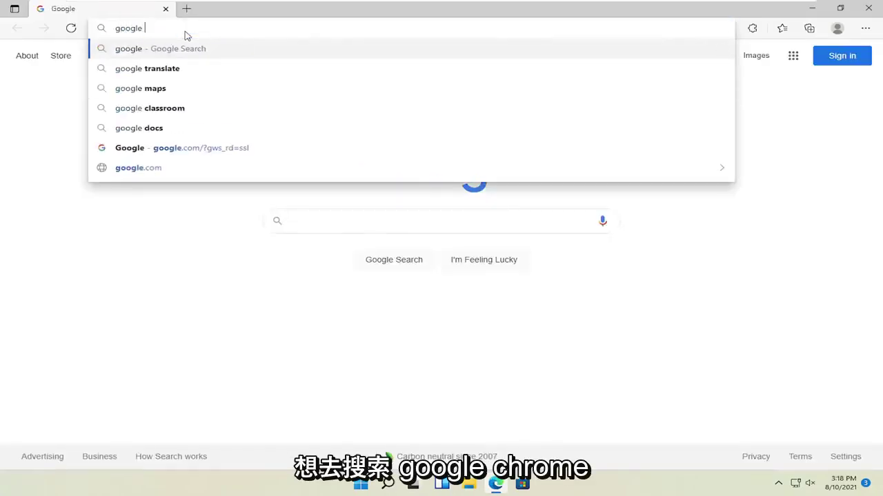
{"action": "key", "text": "Return"}
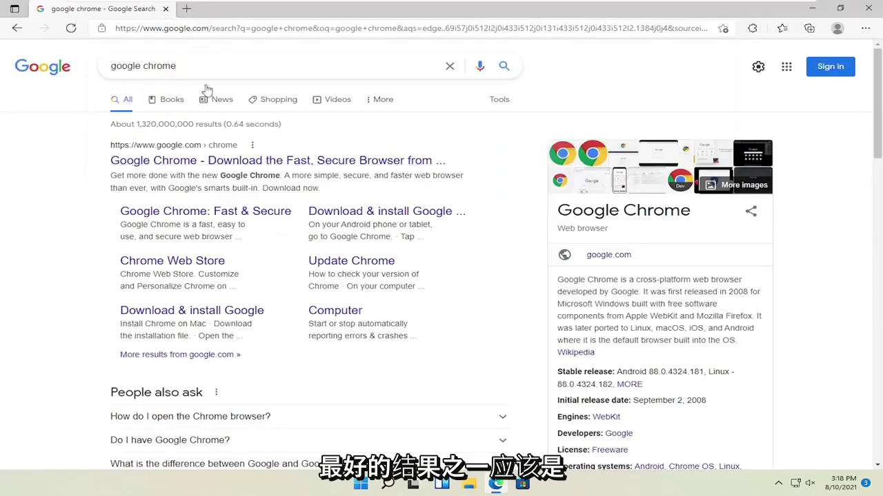
{"action": "left_click", "coordinate": [178, 160]}
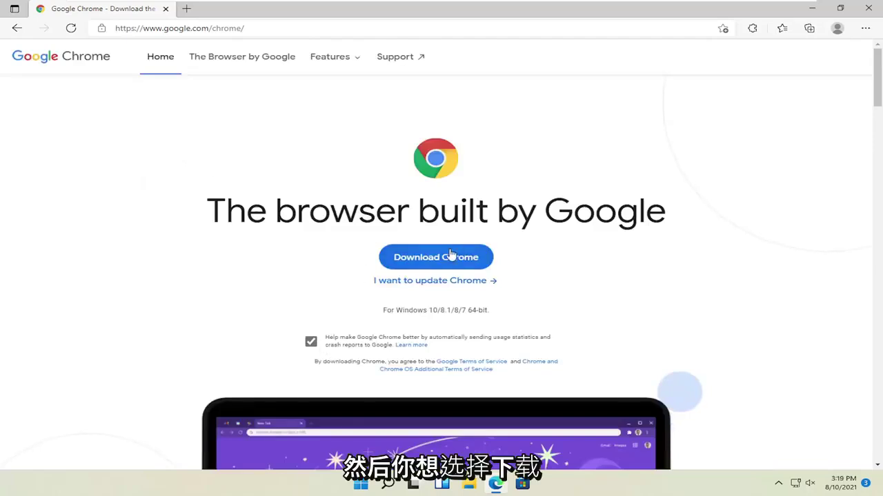
Step: Download Chrome with automatic sending of usage statistics and crash reports turned off
{"action": "left_click", "coordinate": [311, 342]}
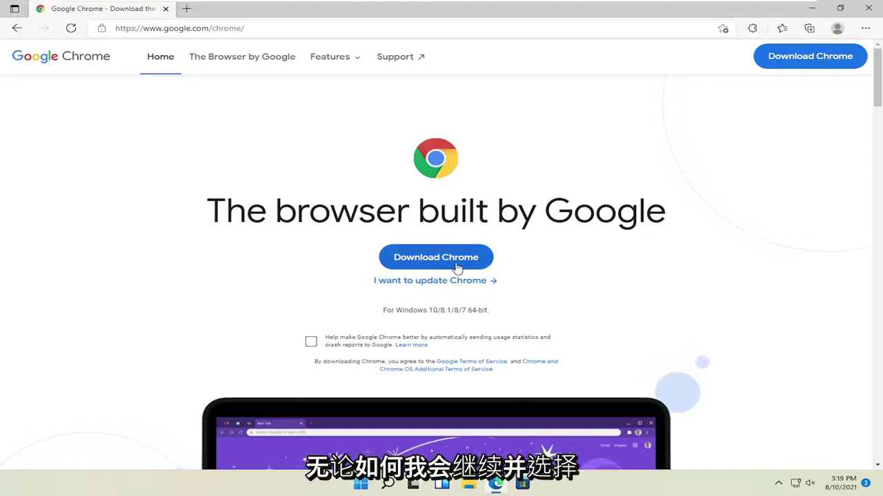
{"action": "left_click", "coordinate": [431, 262]}
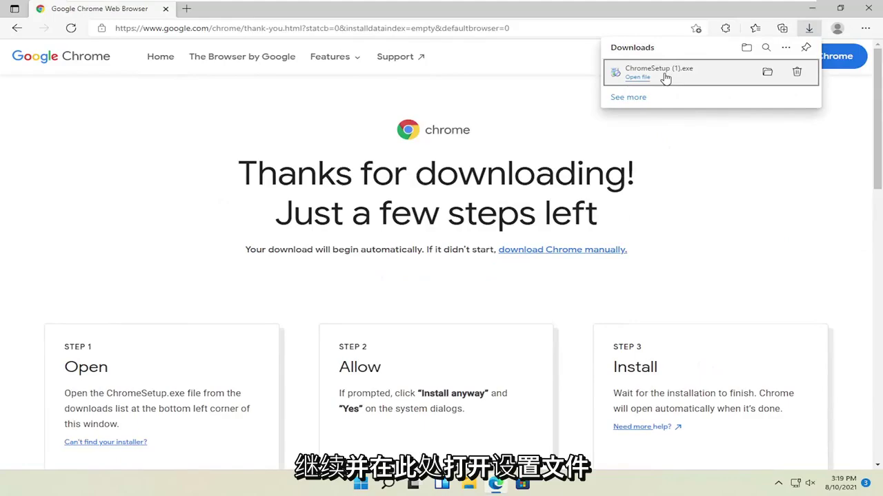
Step: Run the downloaded ChromeSetup (1).exe with permission to make changes to the device, and close Edge
{"action": "left_click", "coordinate": [662, 77]}
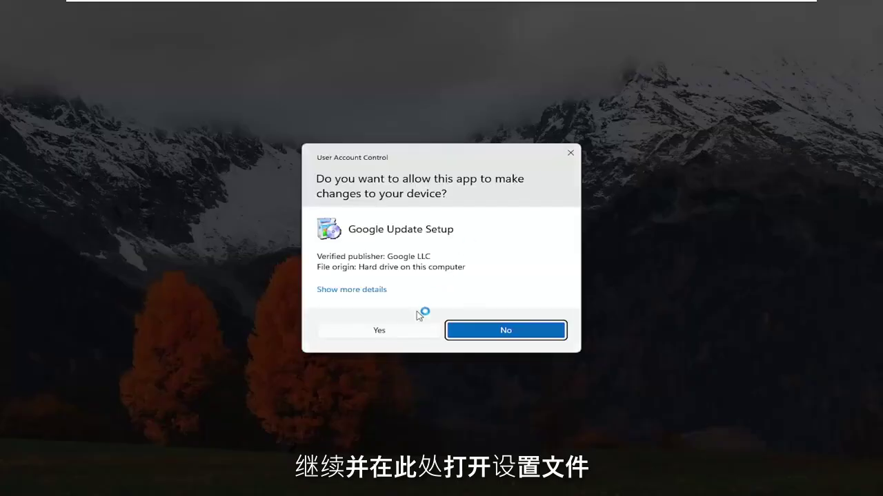
{"action": "left_click", "coordinate": [378, 333]}
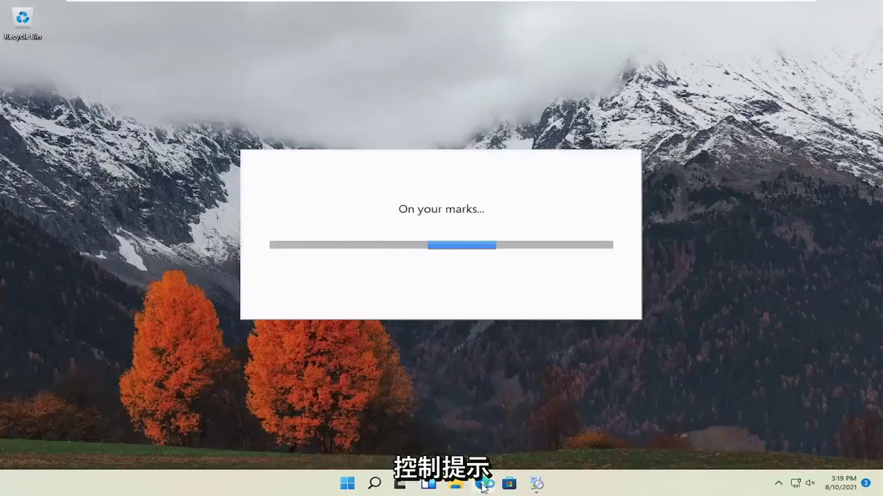
{"action": "right_click", "coordinate": [482, 486]}
{"action": "left_click", "coordinate": [437, 448]}
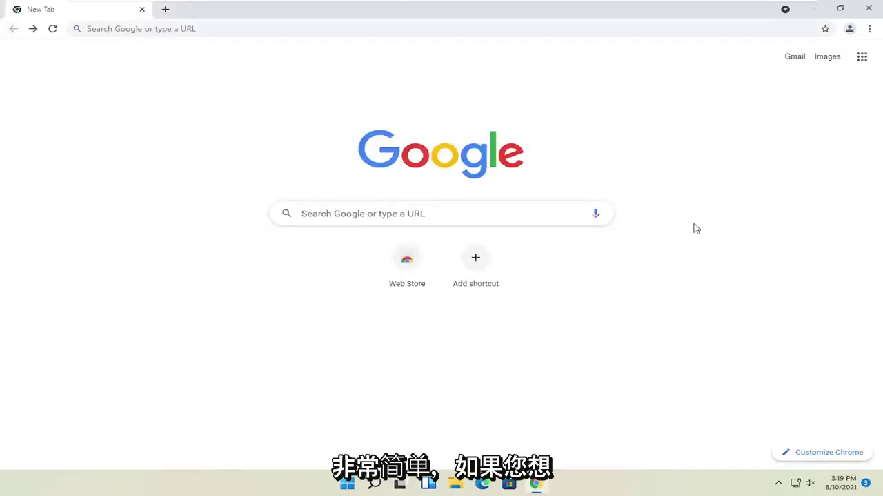
Step: Open the profile menu in the reinstalled Chrome, and close the browser
{"action": "left_click", "coordinate": [852, 29]}
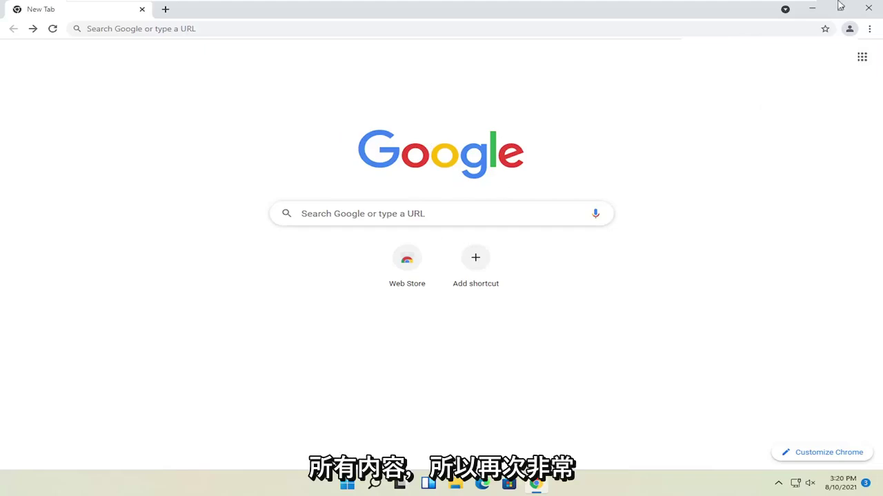
{"action": "left_click", "coordinate": [868, 9]}
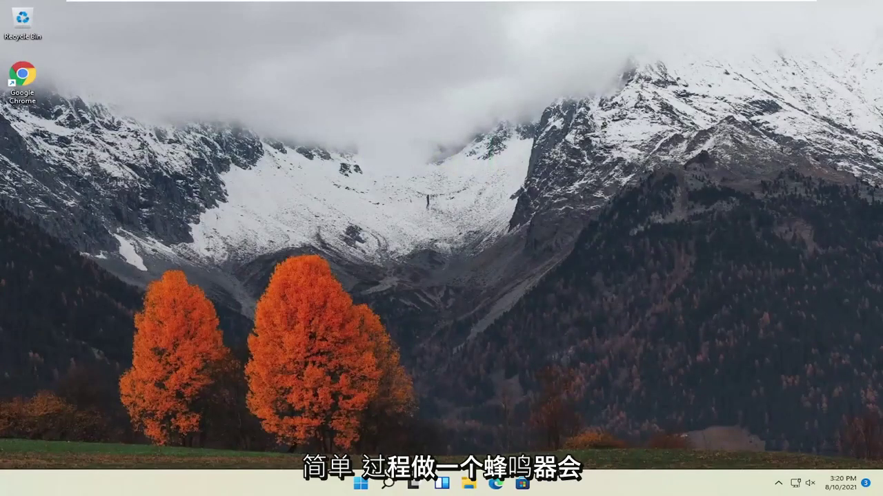